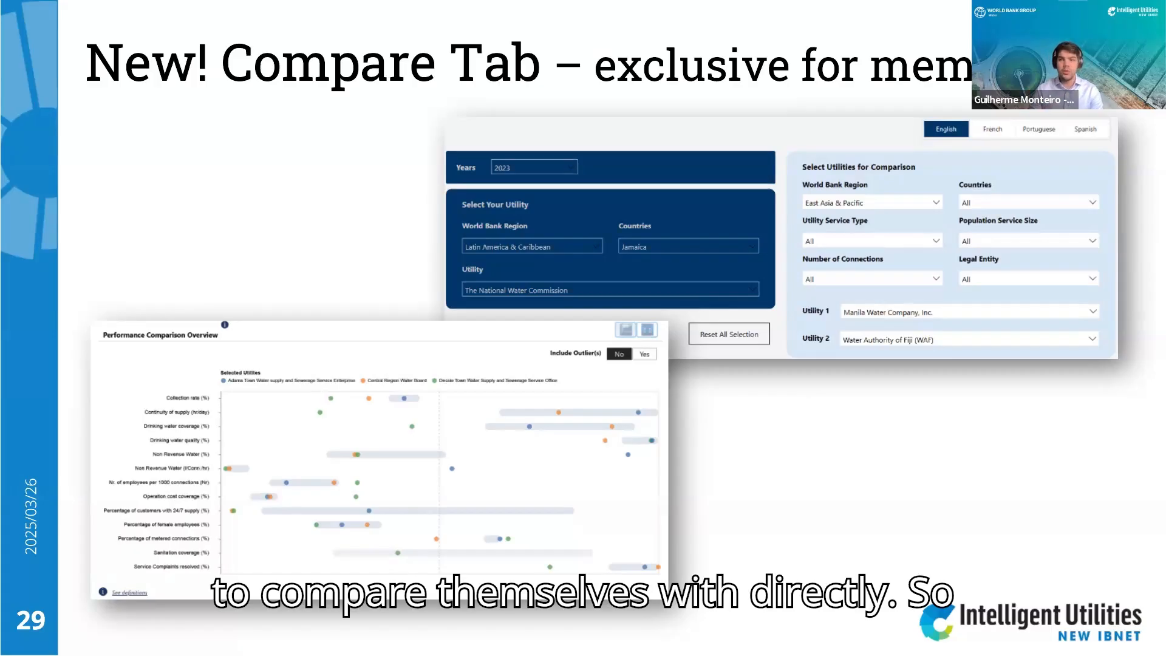
key("Left")
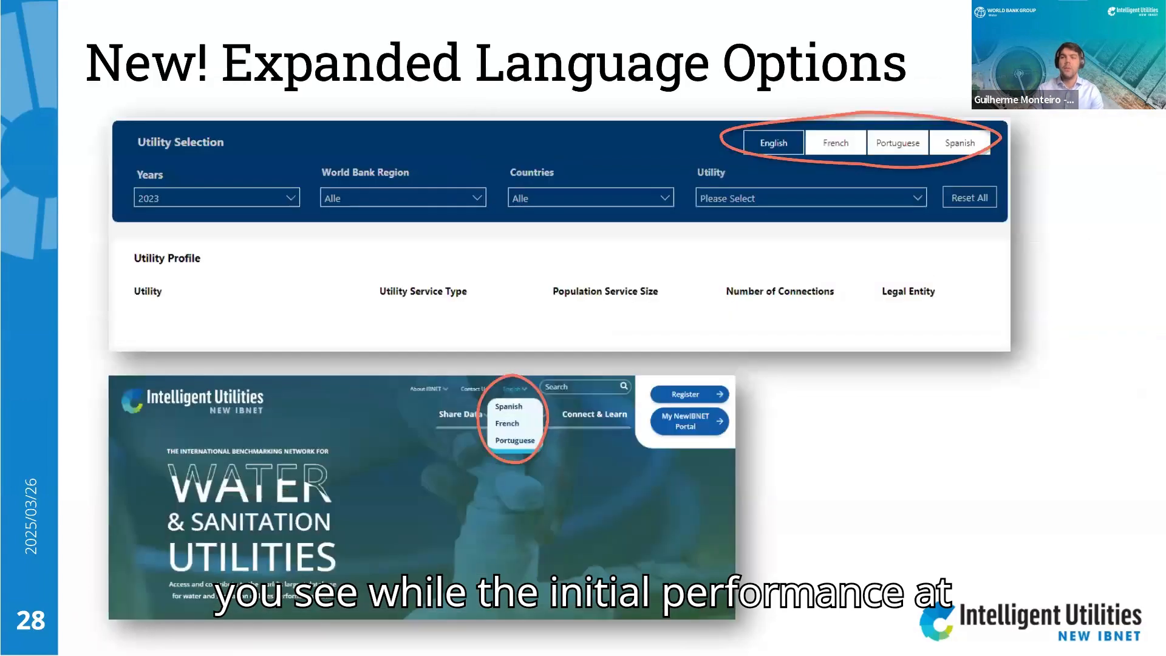
key("Left")
key("Left")
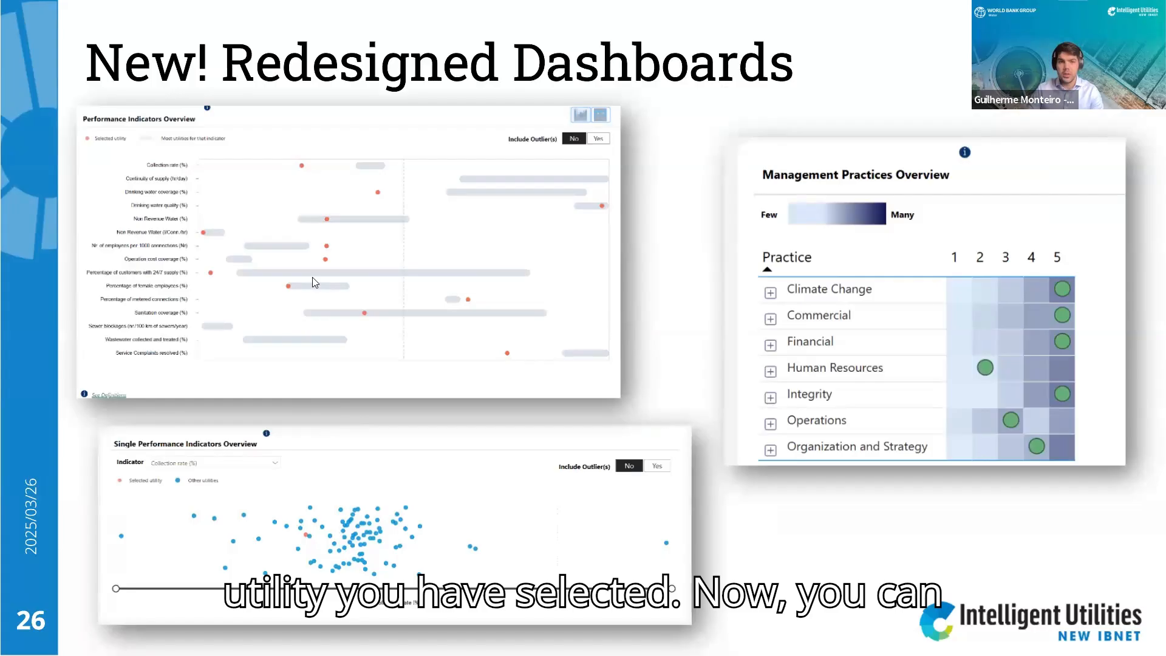
key("Right")
key("Right")
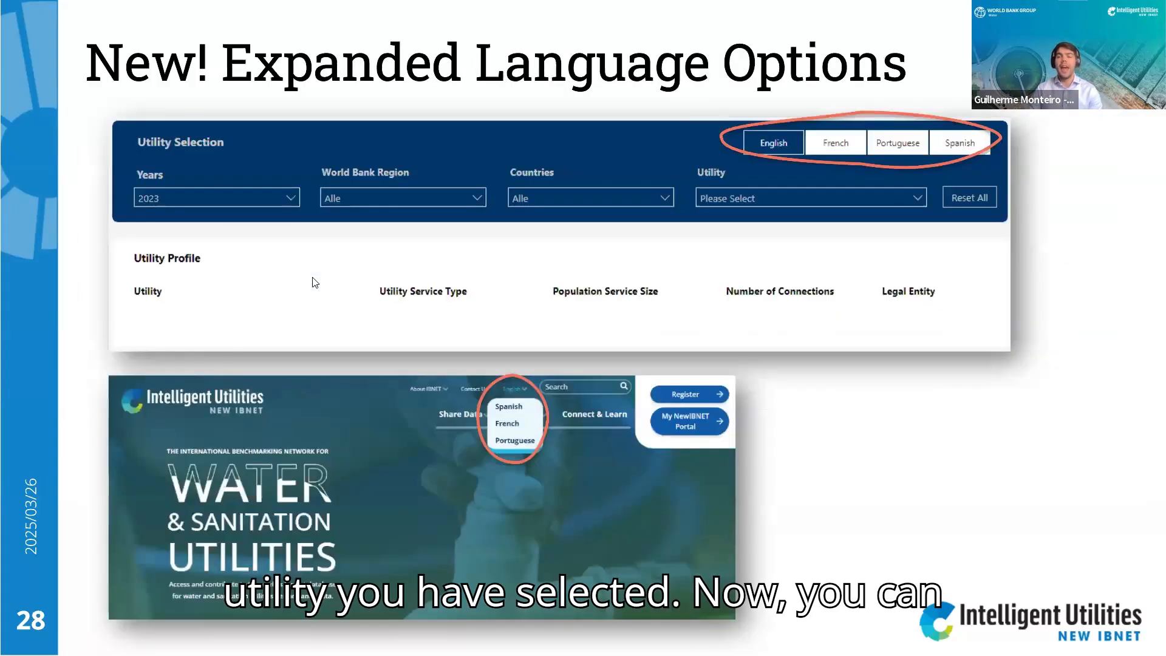
key("Right")
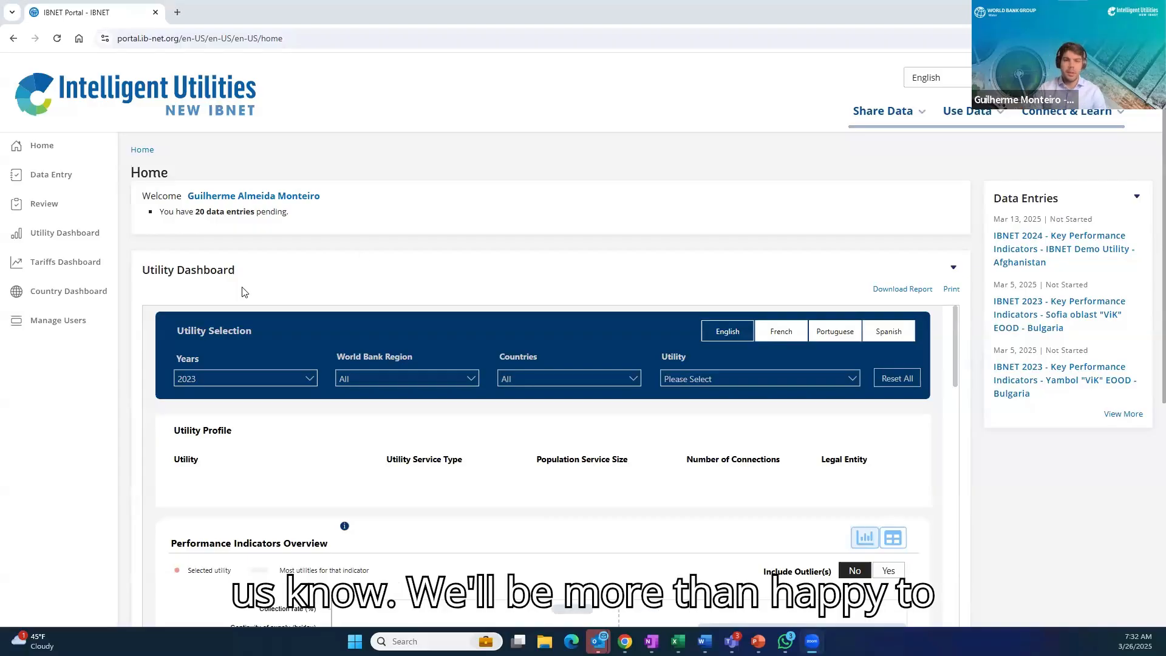
Open the Utility Dashboard's key performance indicators and select Águas e Energia do Porto as the utility.
scroll(921, 418, "down", 2)
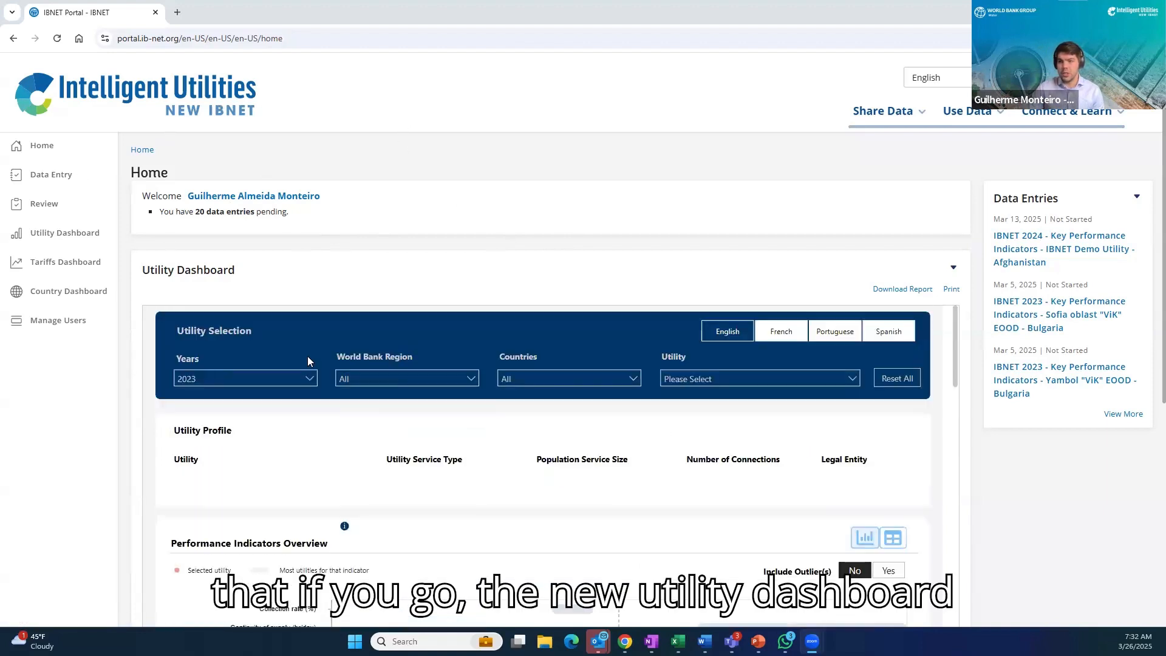
left_click(38, 235)
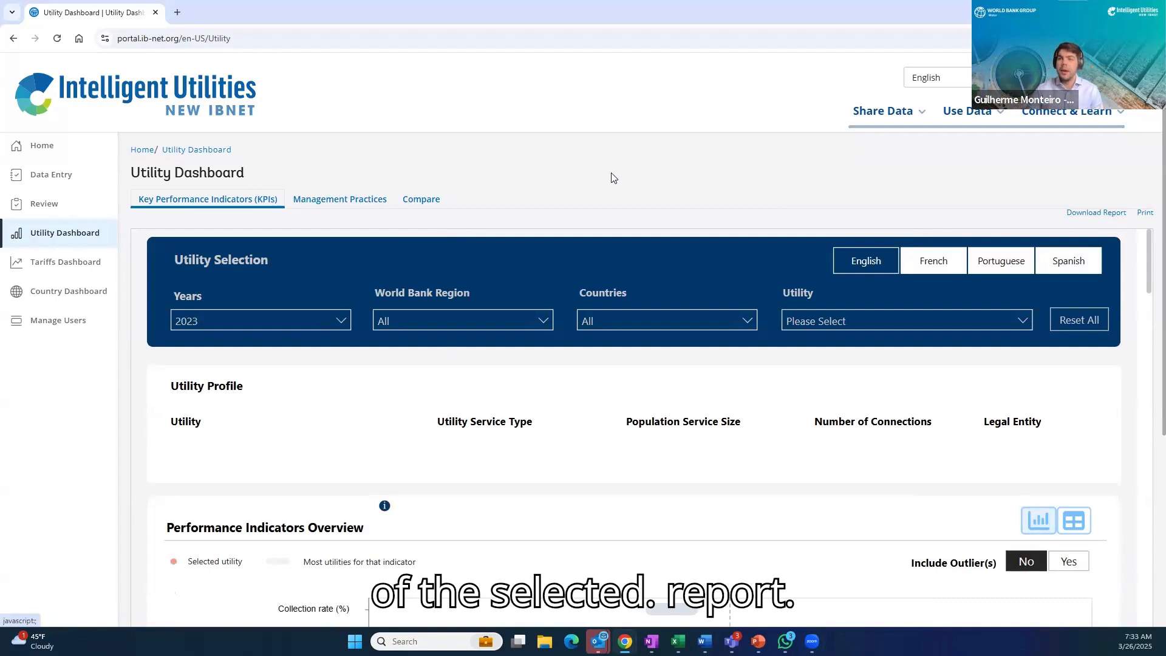
scroll(649, 174, "down", 2)
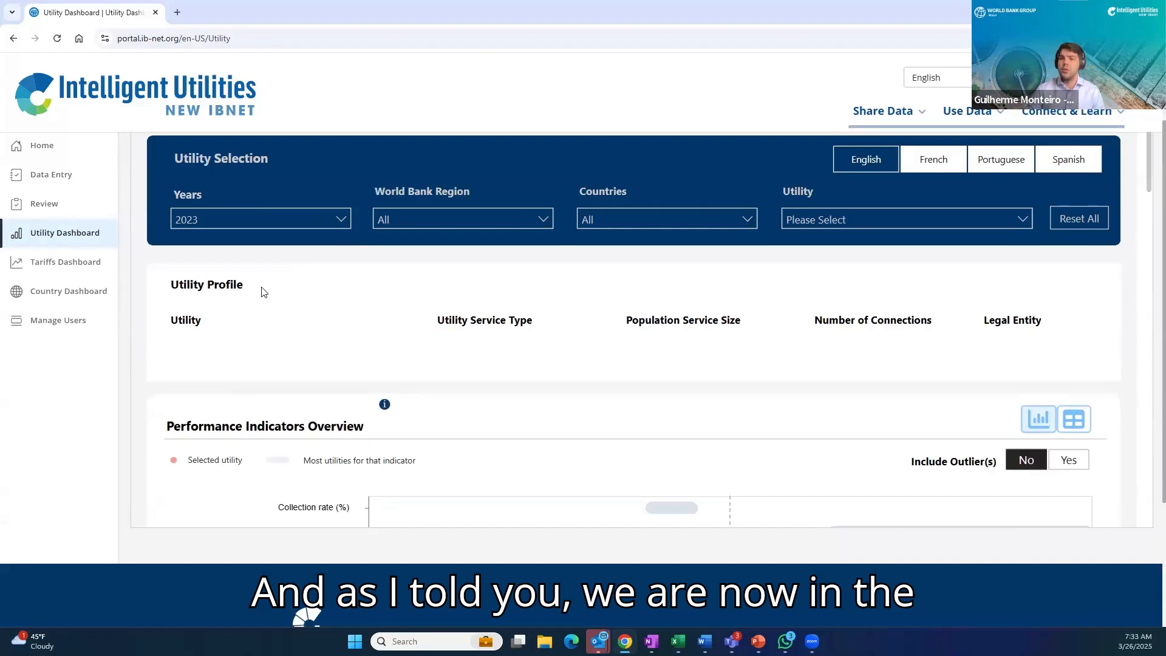
scroll(326, 301, "up", 2)
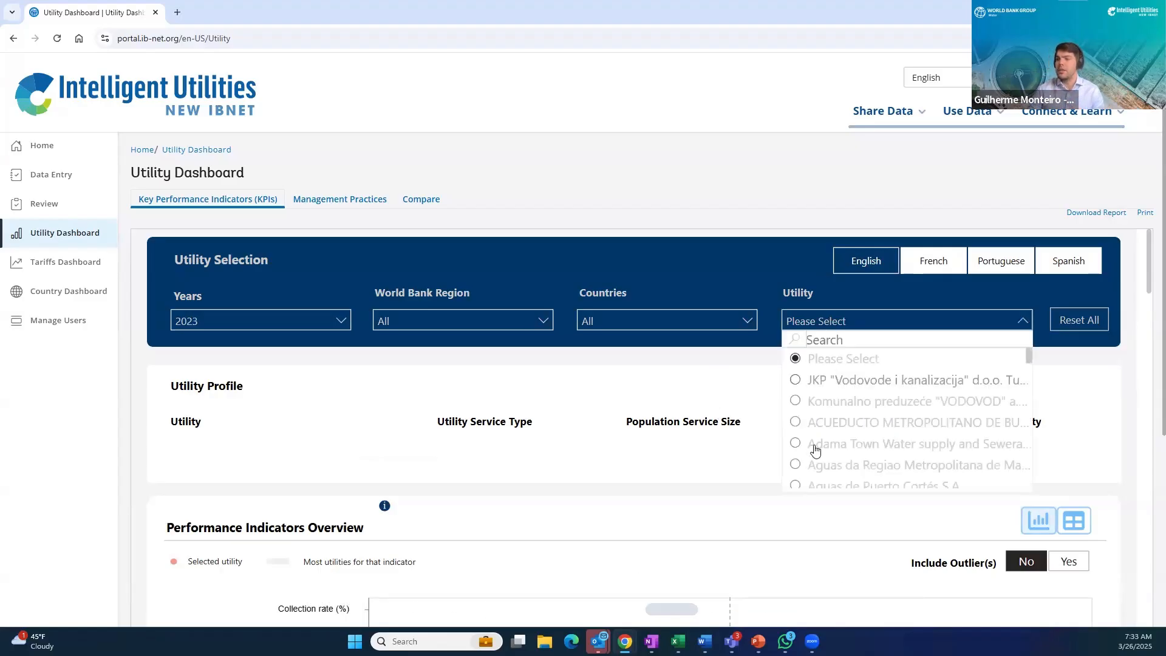
scroll(802, 447, "down", 2)
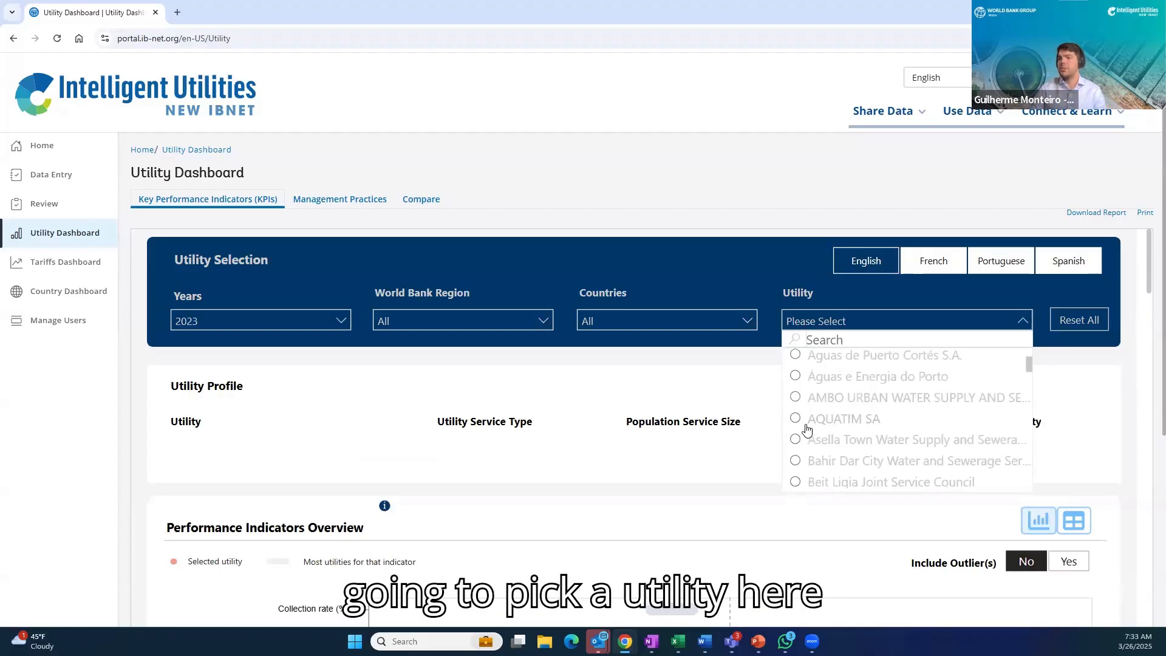
left_click(795, 377)
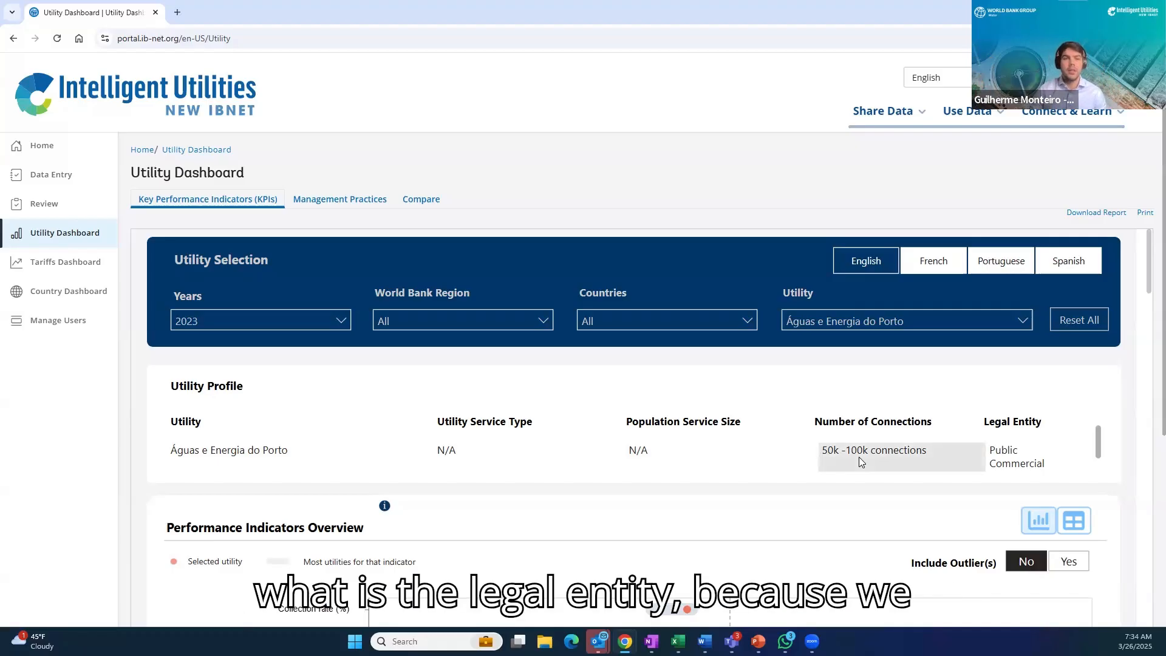
Review the utility profile and inspect the selected utility's collection rate point in the performance overview chart.
scroll(1090, 446, "down", 1)
scroll(1084, 431, "up", 1)
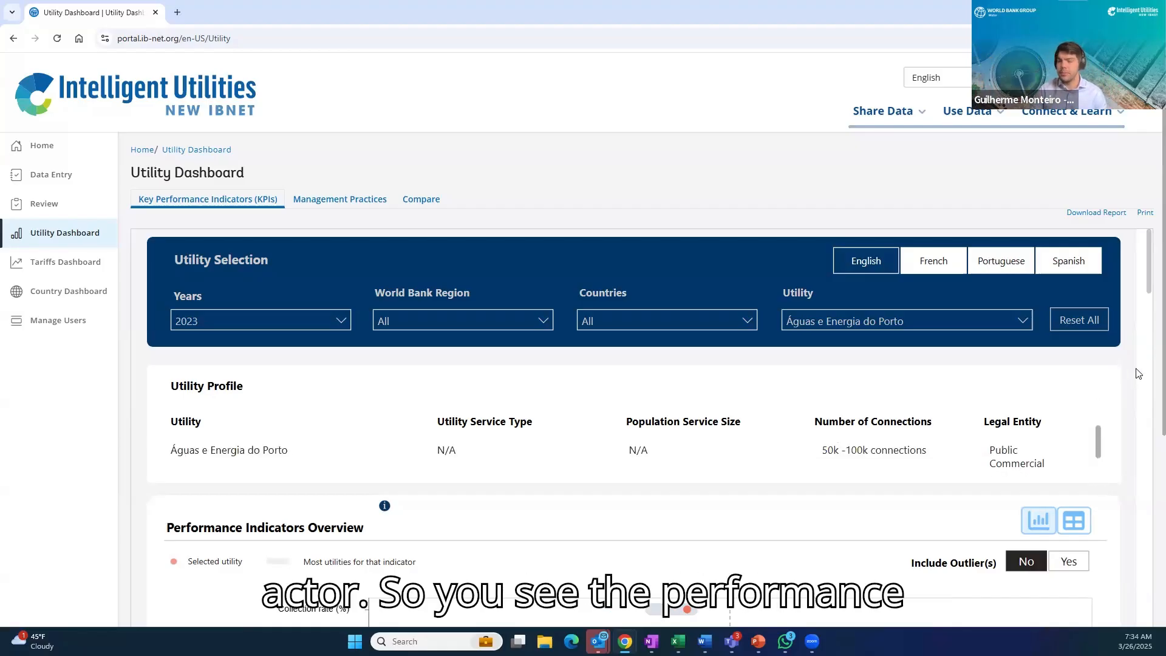
scroll(1138, 373, "down", 2)
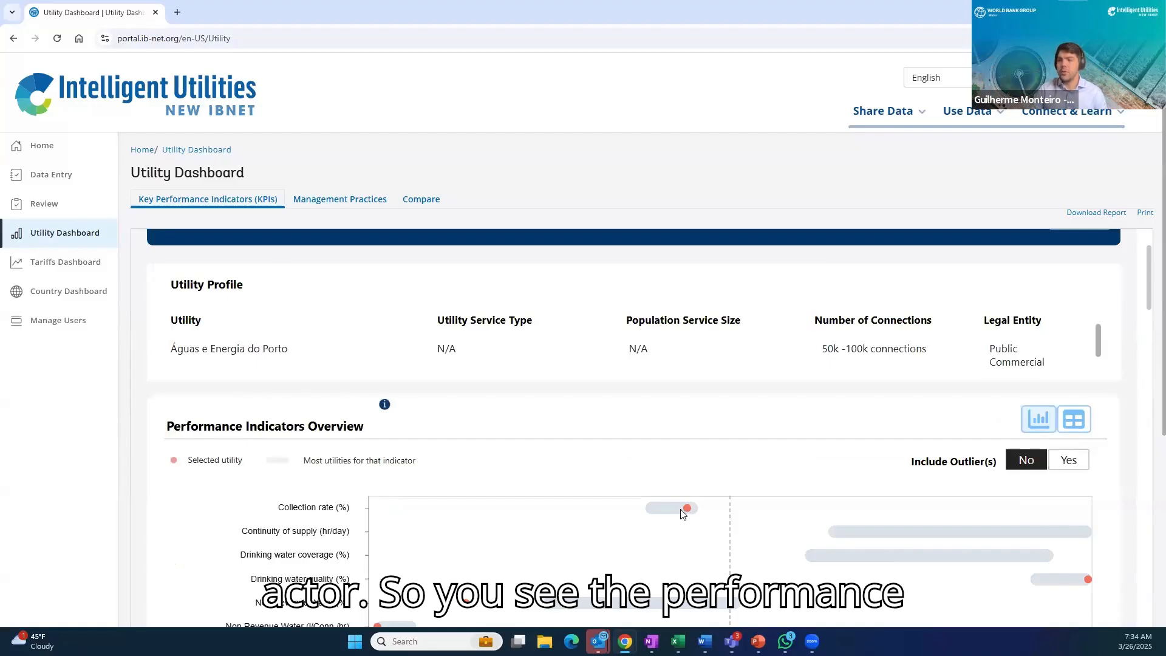
mouse_move(682, 513)
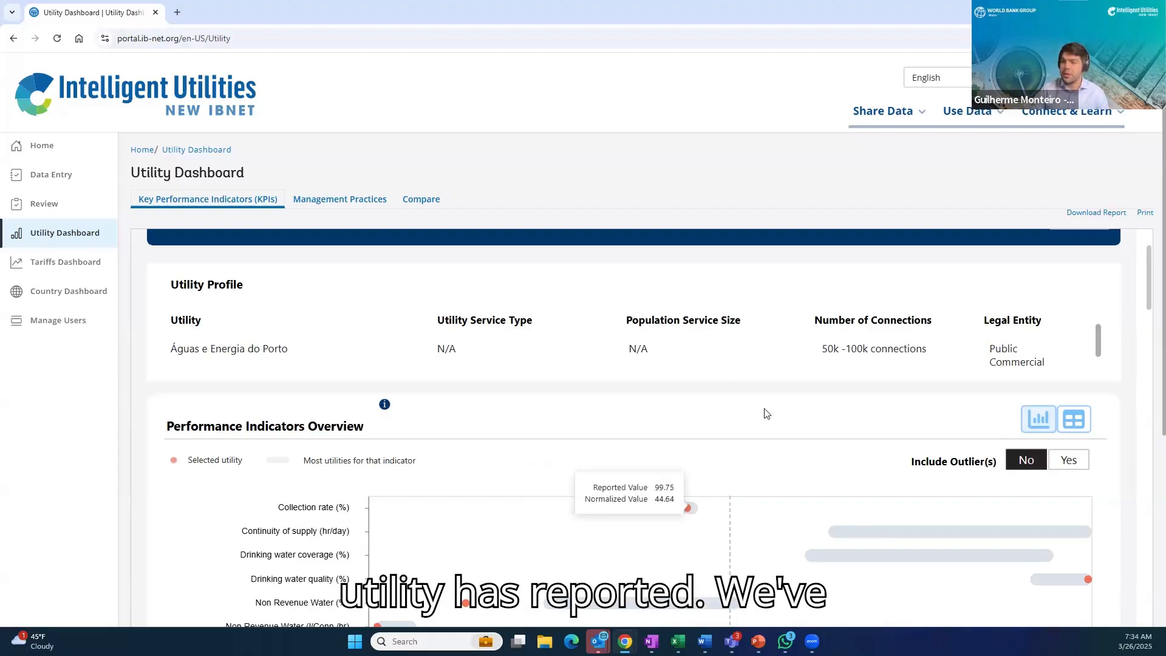
Examine the single performance indicators, performance through time and indicator correlation charts for the selected utility.
scroll(723, 372, "down", 5)
scroll(849, 421, "down", 5)
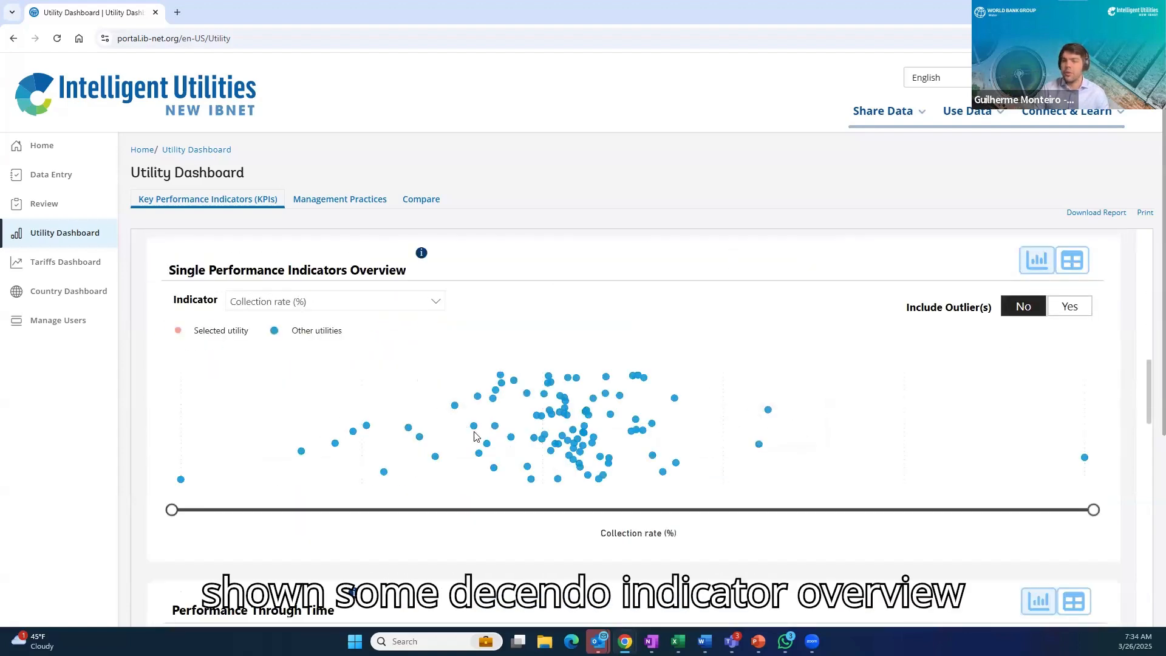
scroll(477, 435, "down", 3)
scroll(493, 435, "down", 2)
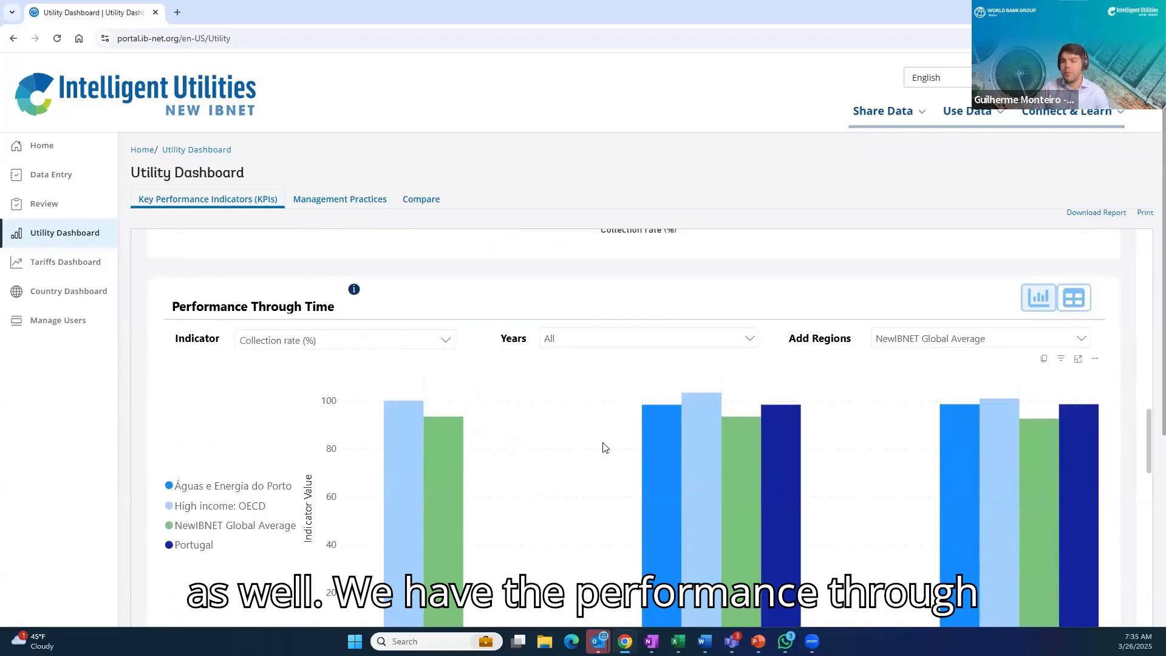
scroll(607, 450, "down", 5)
scroll(747, 466, "down", 9)
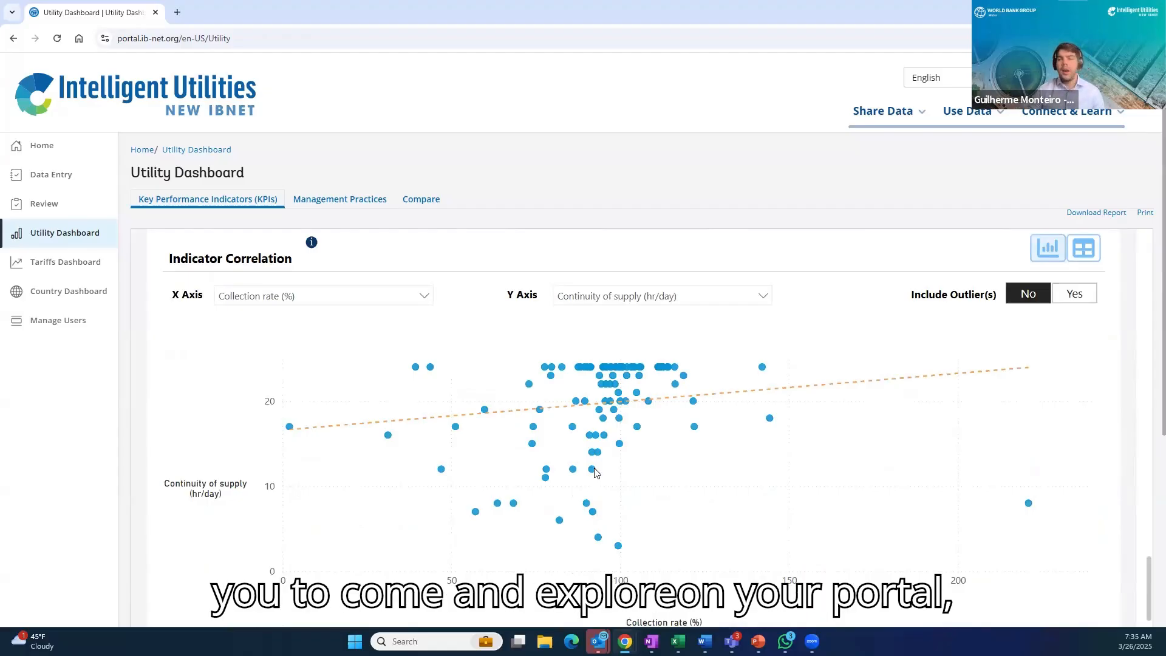
scroll(769, 413, "up", 2)
scroll(769, 415, "down", 7)
scroll(768, 413, "up", 10)
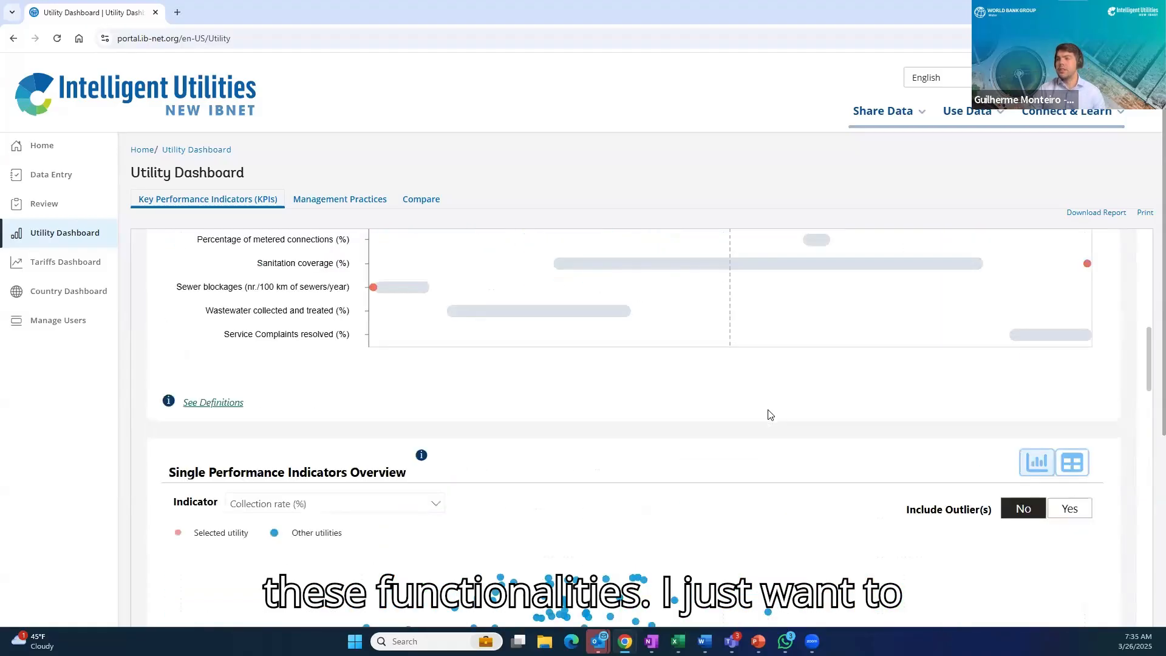
Display the Performance Indicators Overview as a table to read its values, and return it to the chart view.
scroll(770, 415, "up", 2)
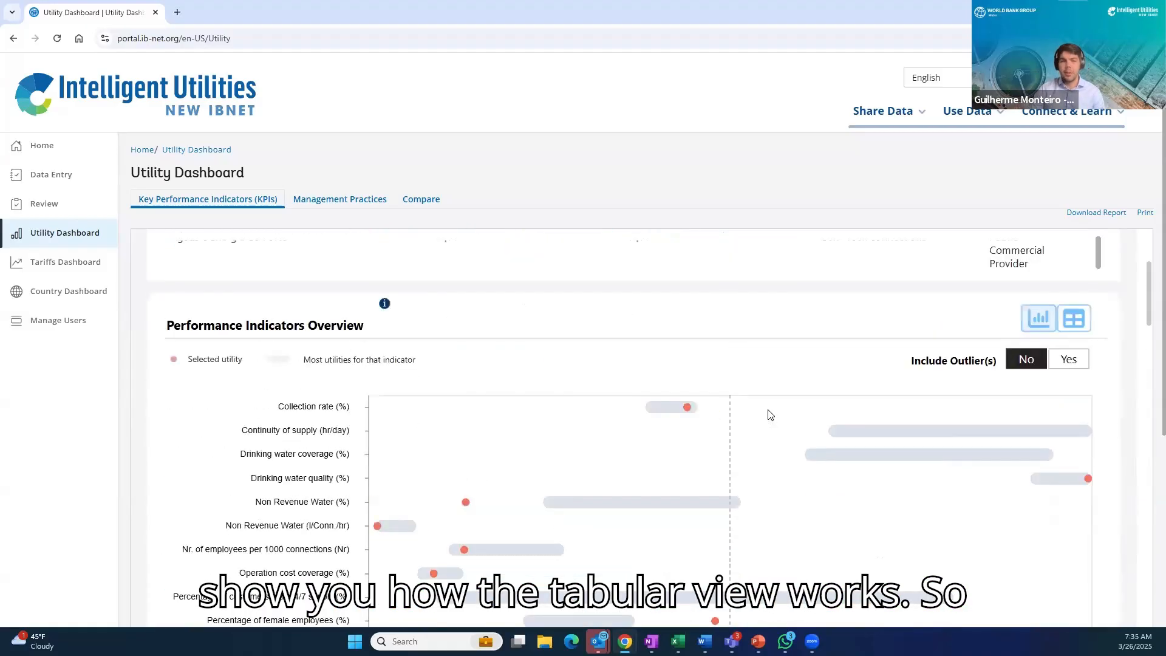
left_click(1080, 322)
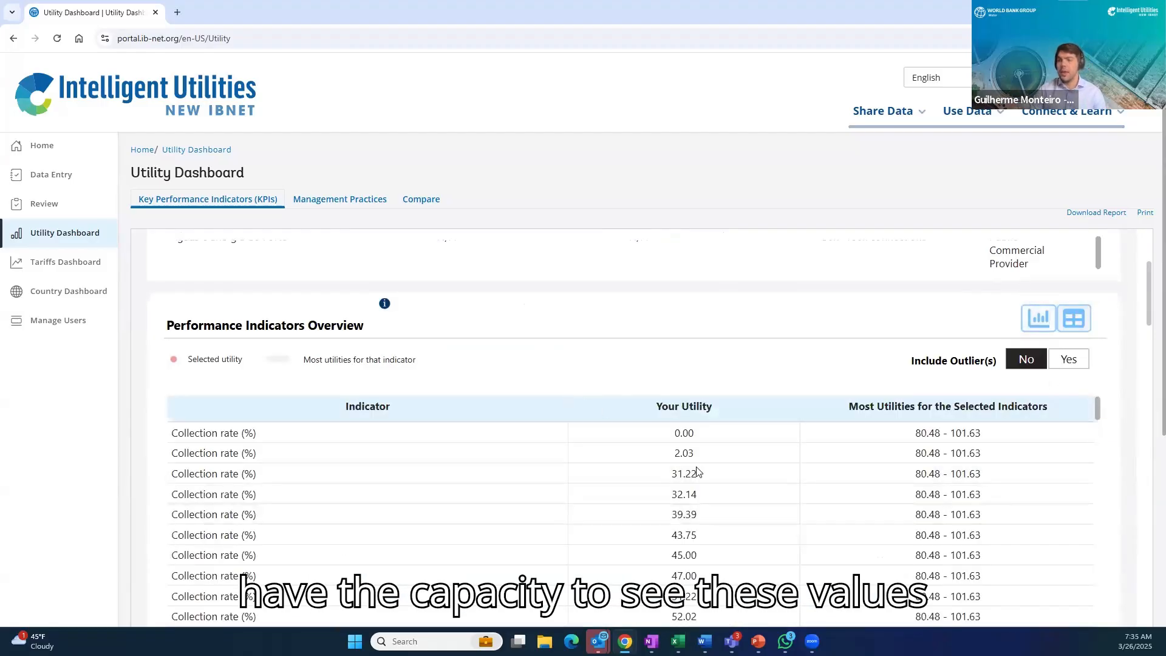
scroll(438, 550, "down", 2)
scroll(471, 546, "up", 2)
scroll(599, 372, "up", 5)
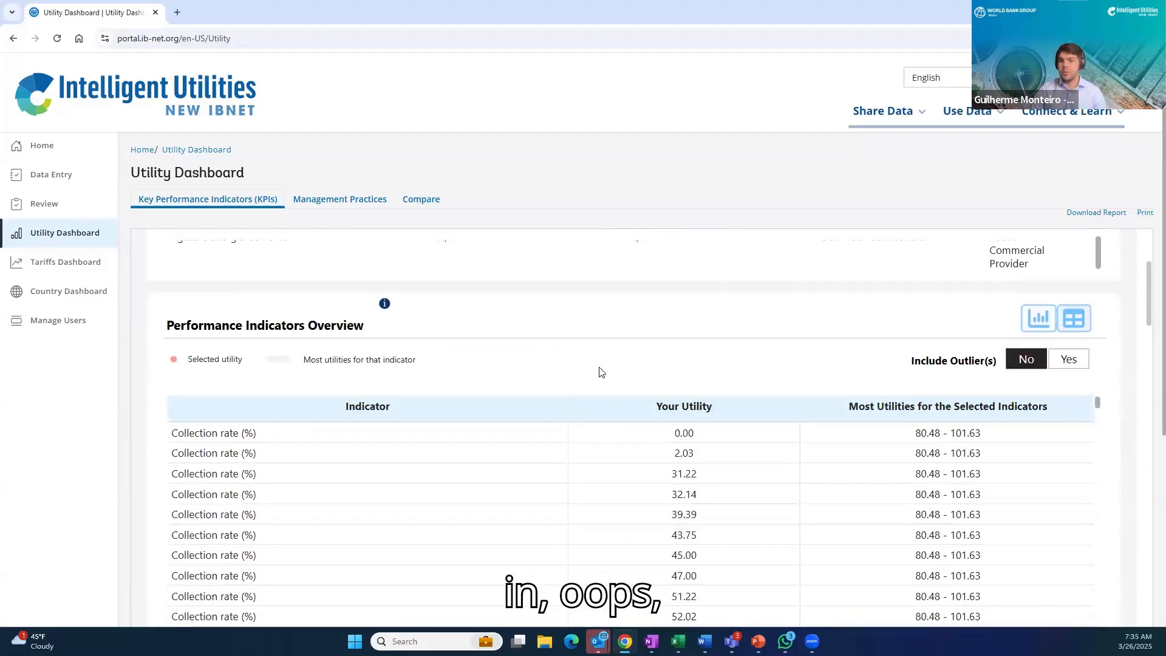
scroll(599, 391, "down", 2)
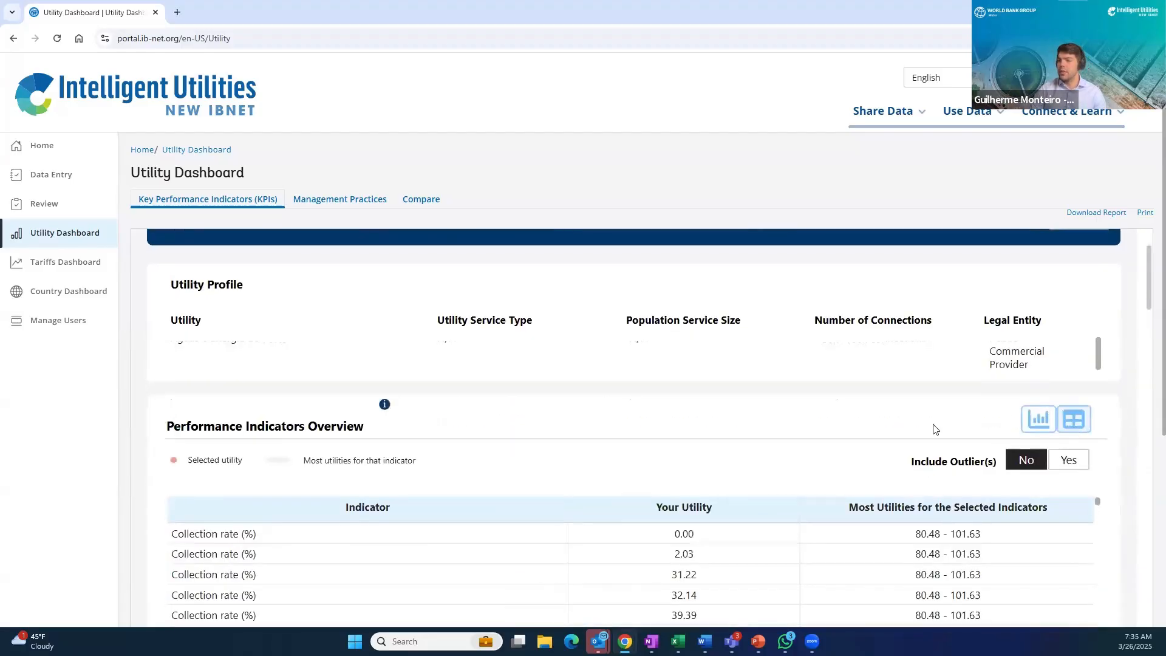
scroll(901, 421, "down", 10)
scroll(1026, 295, "up", 3)
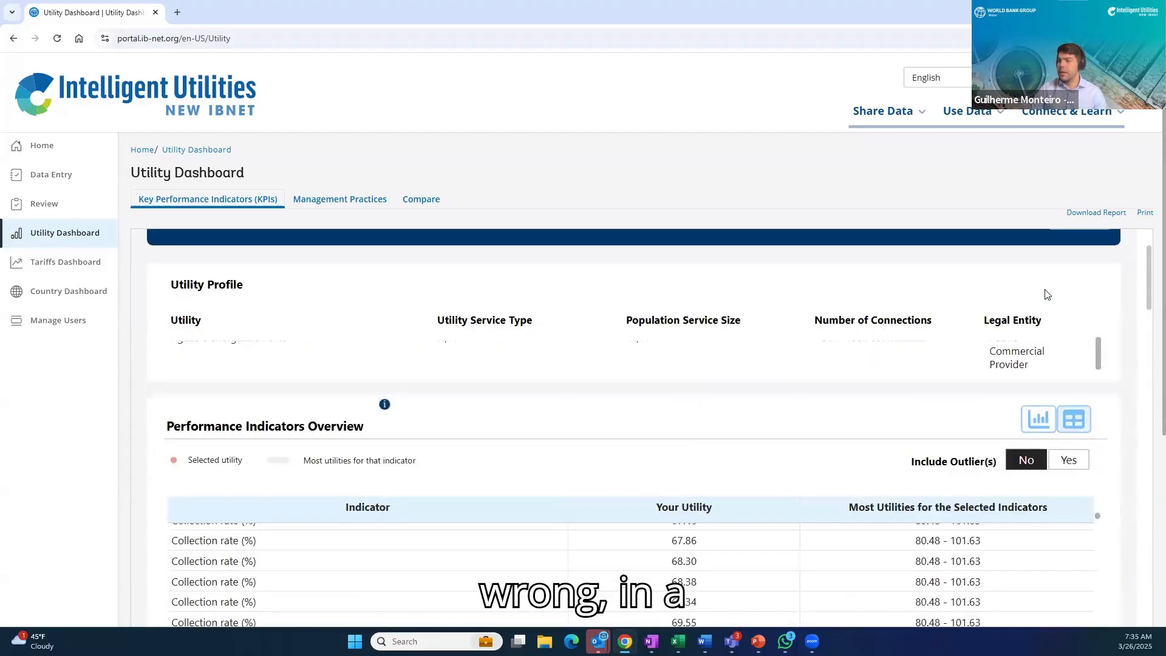
left_click(1048, 424)
Display the Single Performance Indicators Overview as a table and look through the utilities' collection rates.
scroll(1067, 539, "down", 8)
scroll(790, 449, "down", 2)
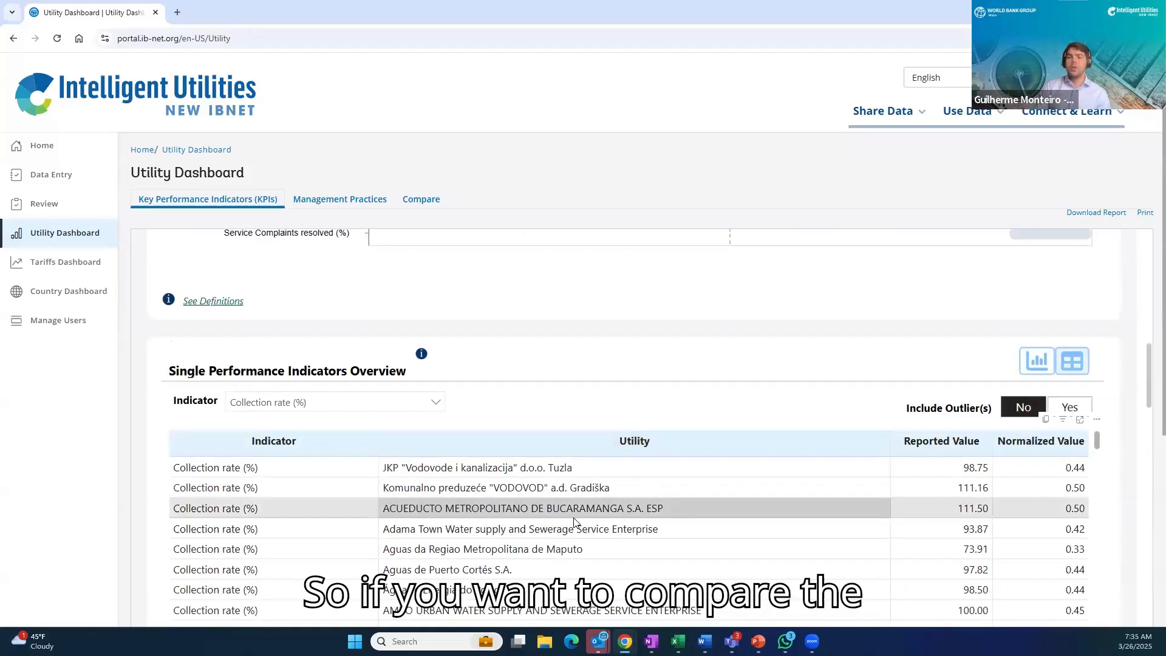
scroll(534, 495, "down", 2)
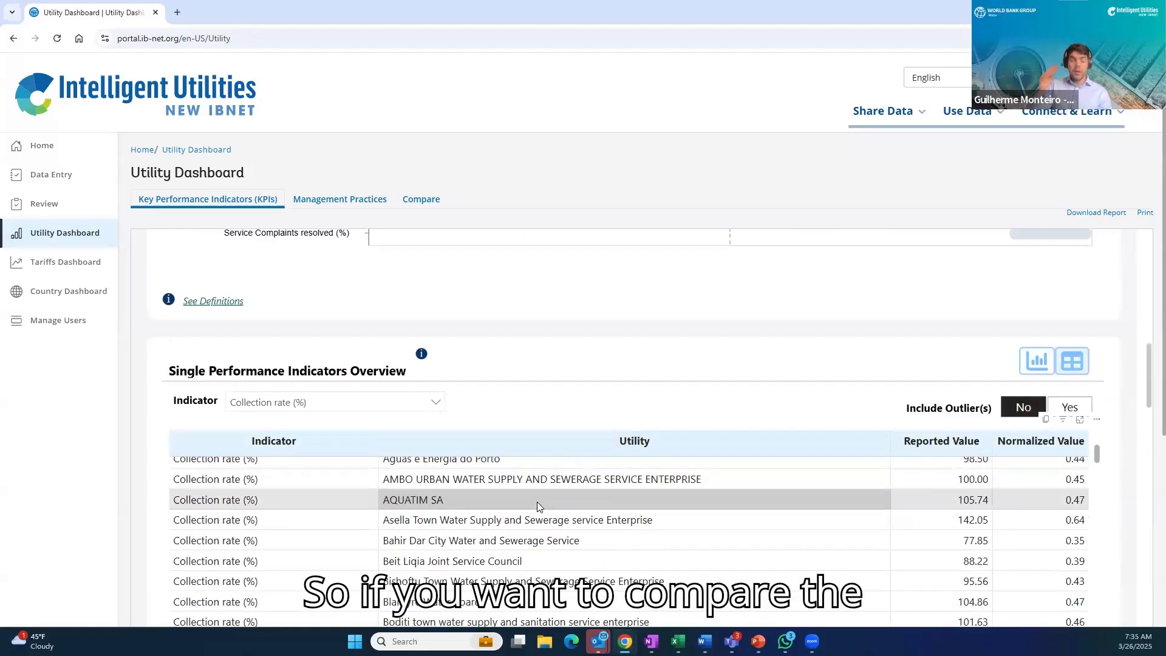
scroll(426, 503, "up", 1)
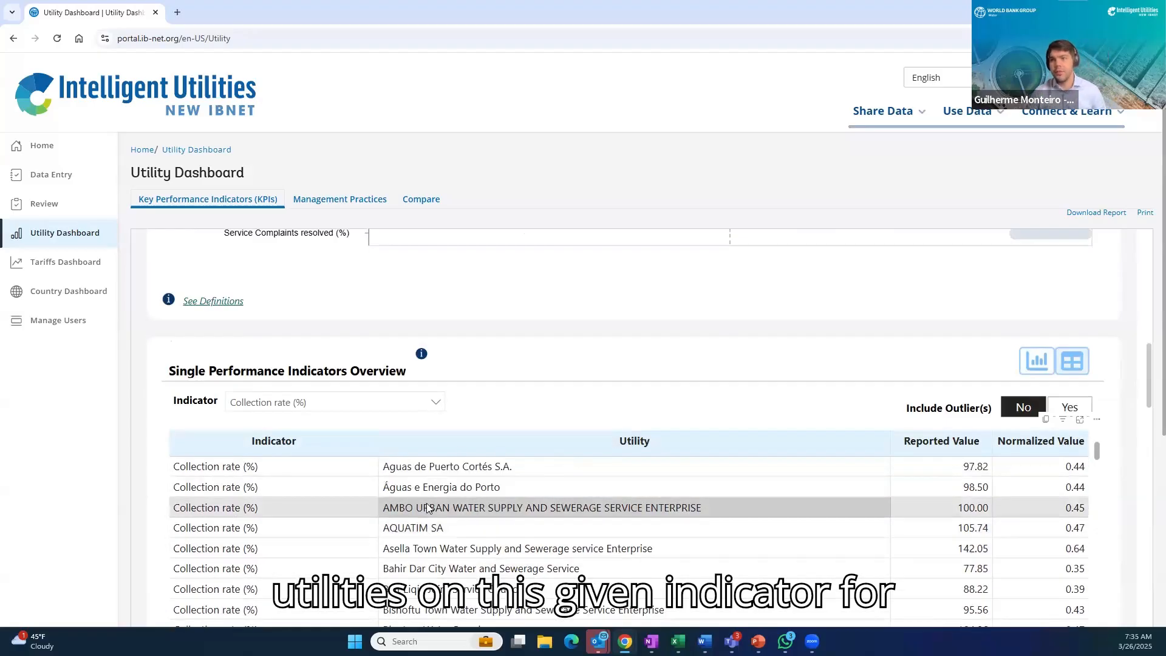
Open the dashboard's utility comparison and choose Águas e Energia do Porto as your utility.
scroll(426, 503, "up", 10)
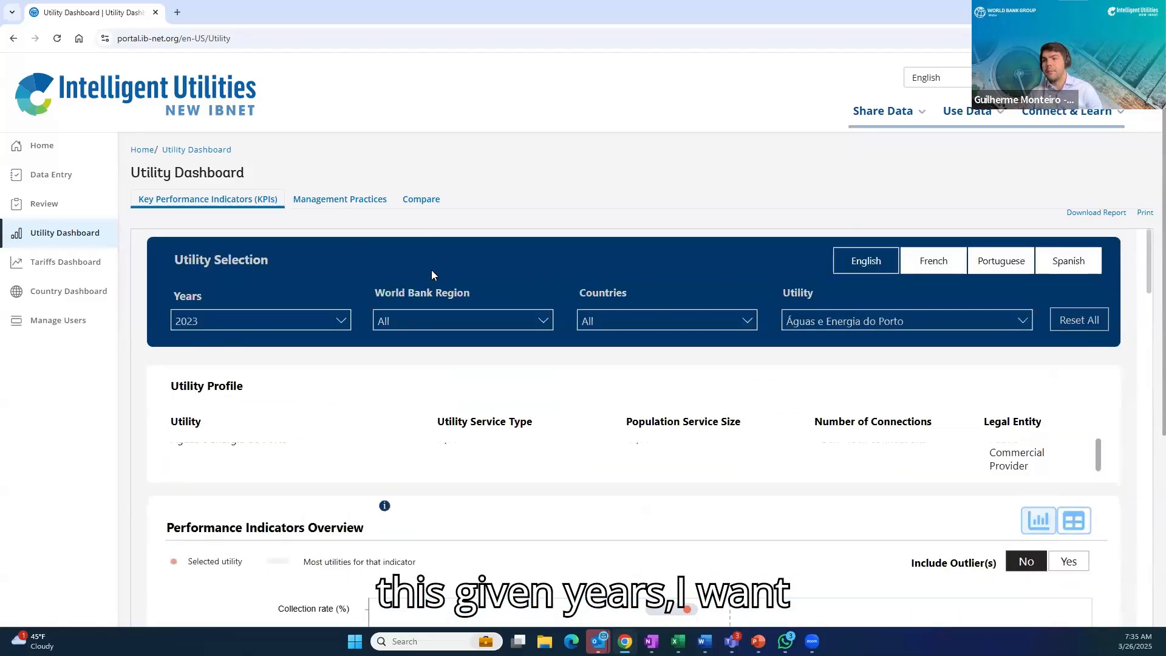
left_click(417, 203)
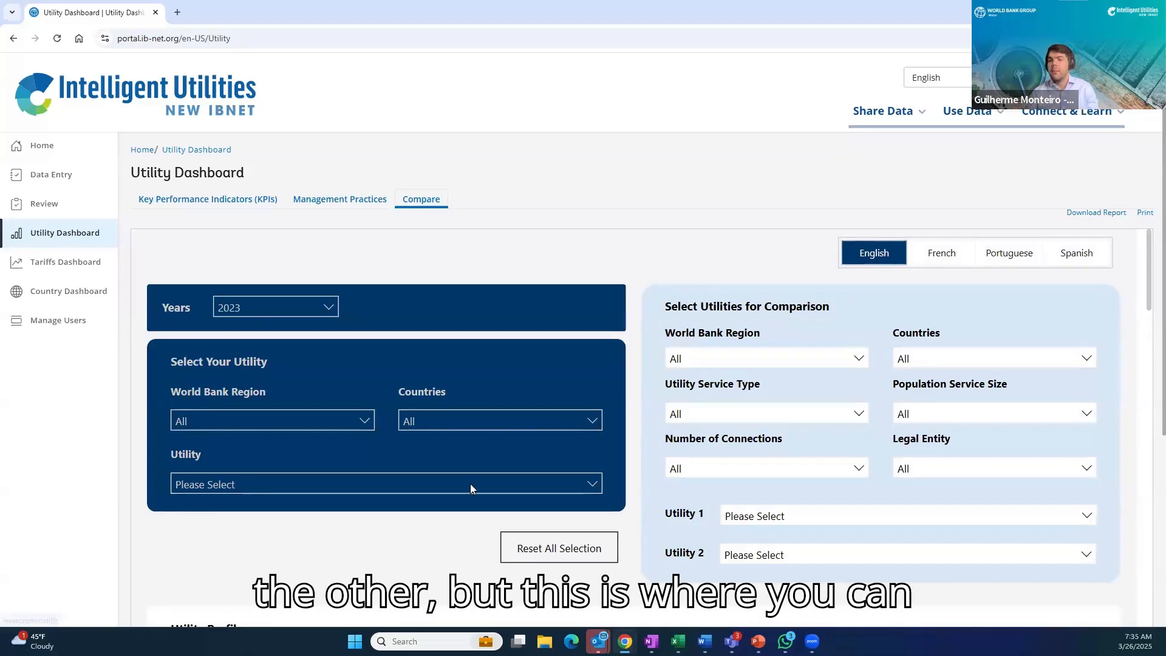
scroll(502, 476, "down", 2)
left_click(368, 390)
scroll(297, 477, "down", 2)
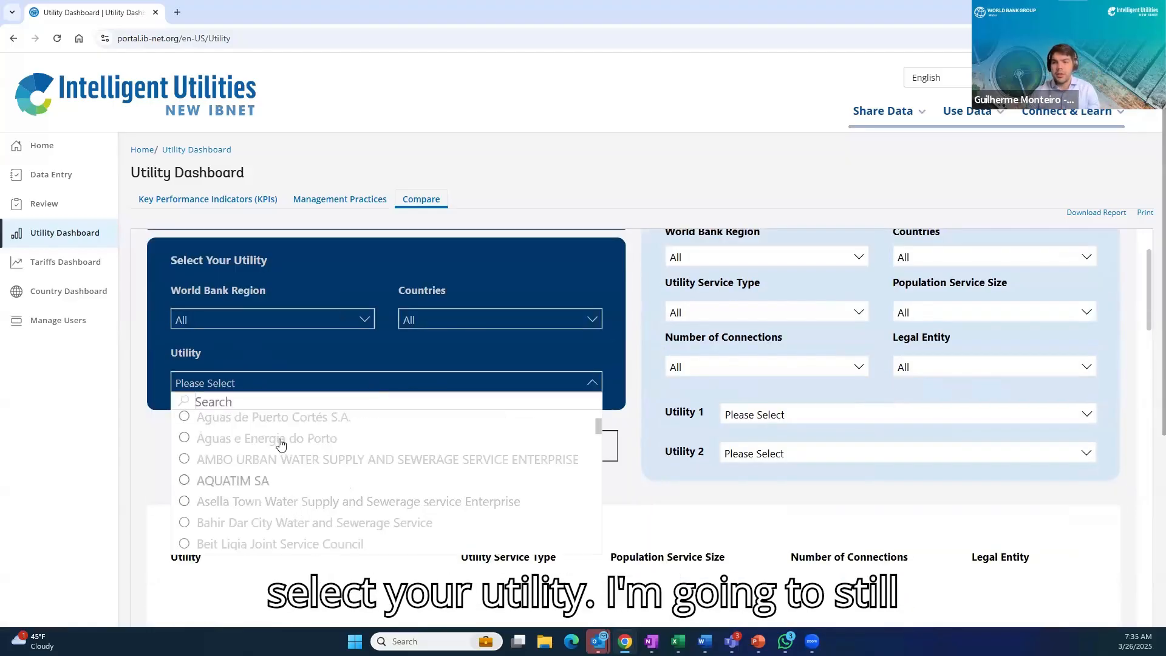
left_click(592, 382)
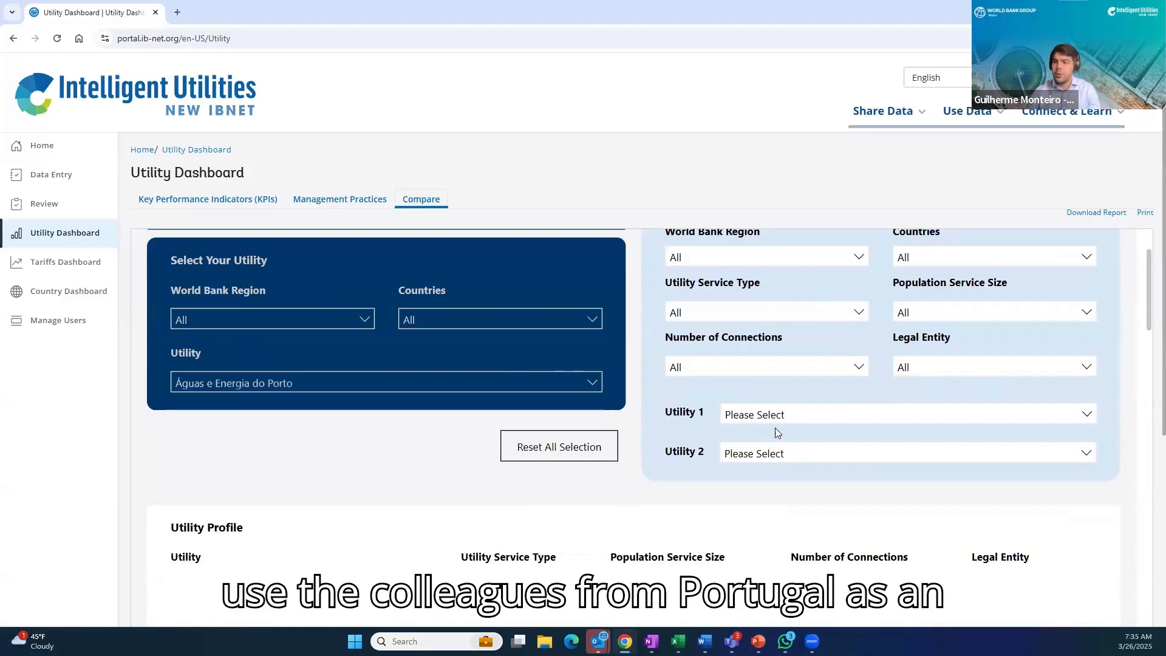
Compare with Asella Town Water Supply and Sewerage service Enterprise and Nairobi City Water & Sewerage Company, and view the Performance Comparison Overview.
left_click(778, 419)
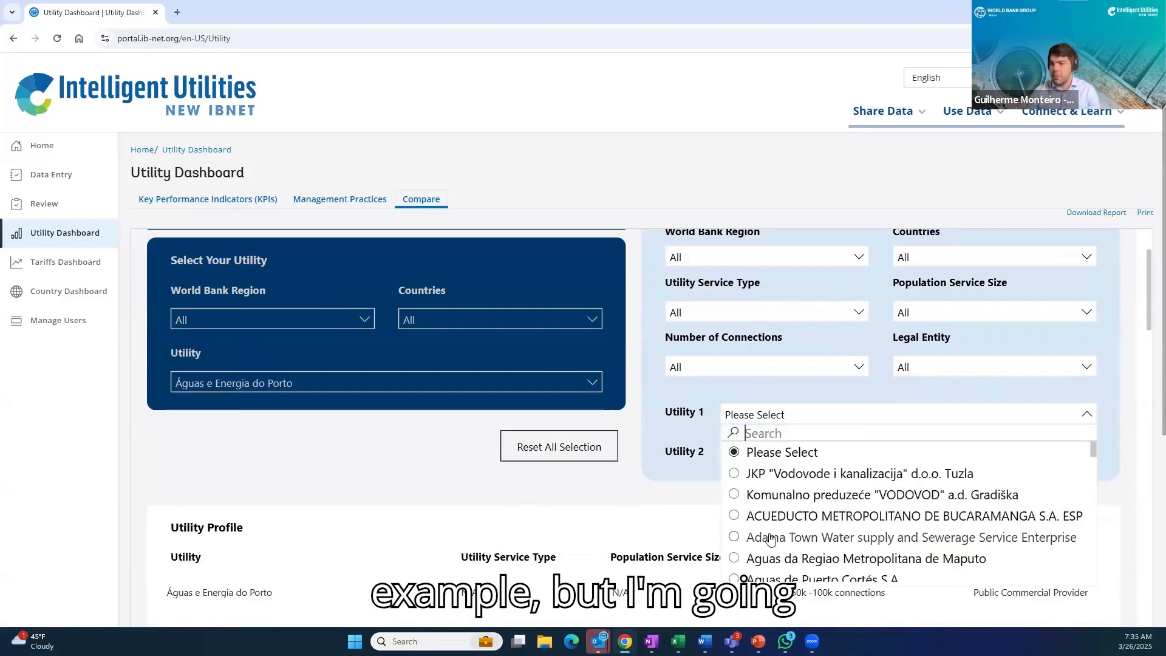
scroll(764, 542, "down", 2)
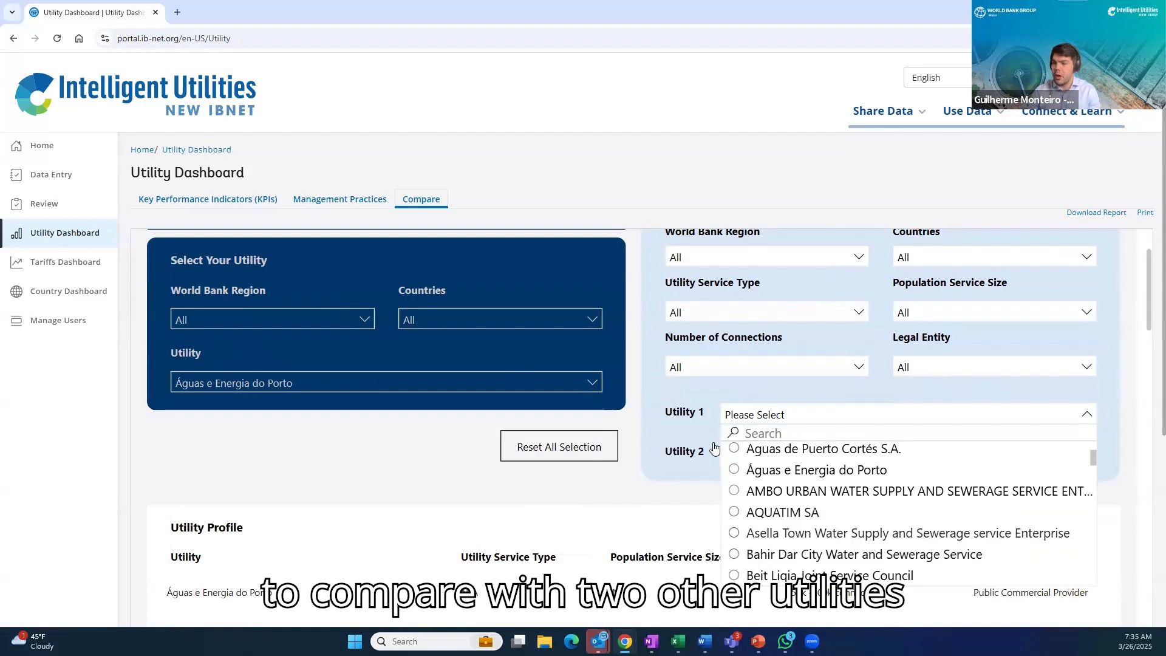
left_click(790, 532)
left_click(797, 453)
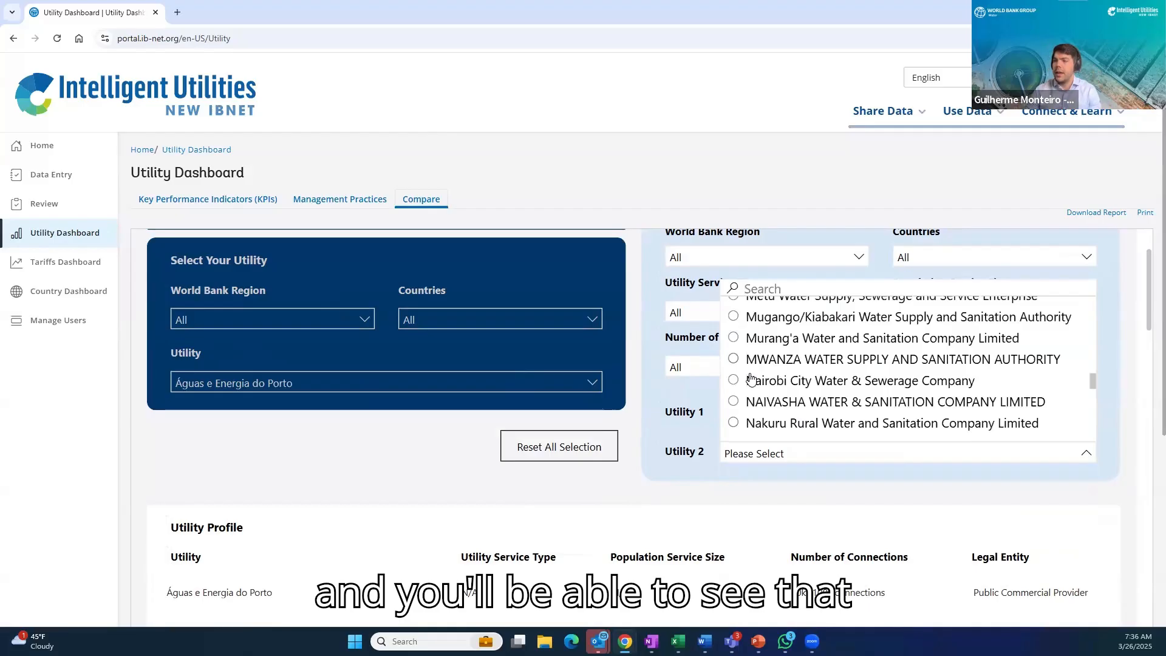
left_click(746, 381)
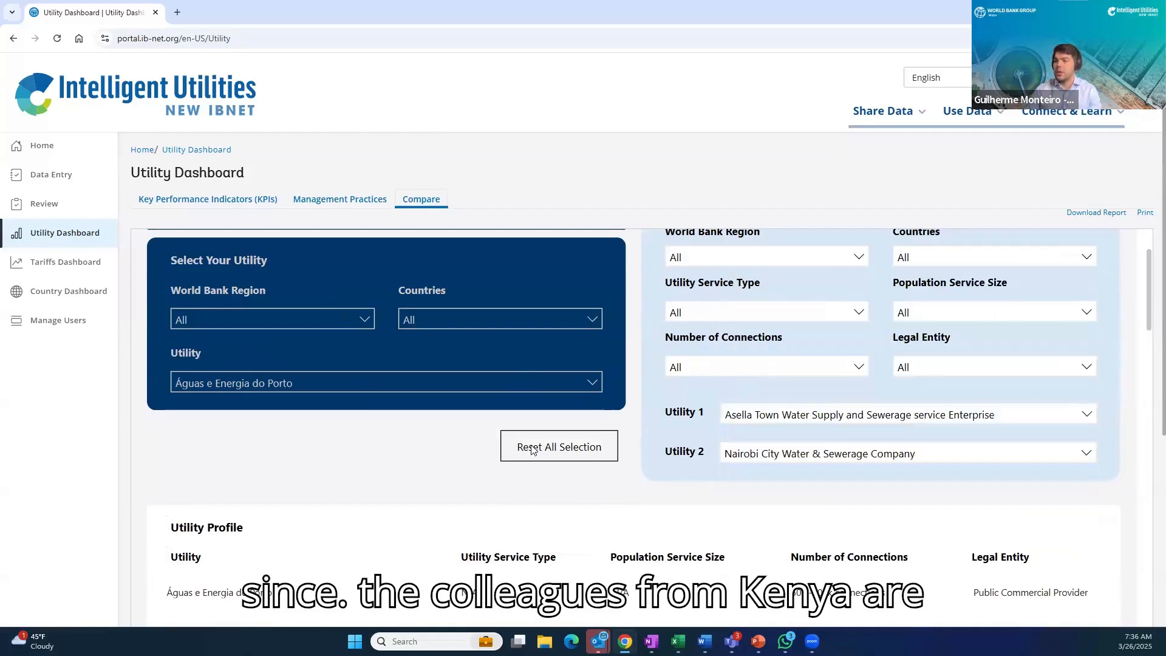
scroll(432, 412, "down", 2)
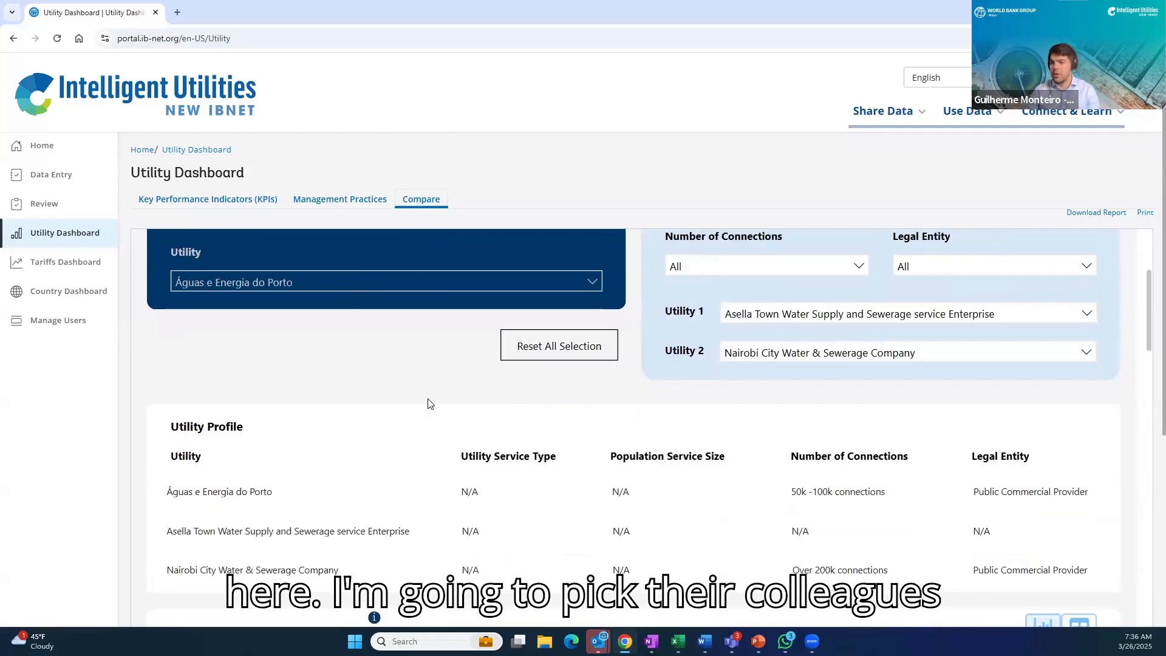
scroll(428, 404, "down", 5)
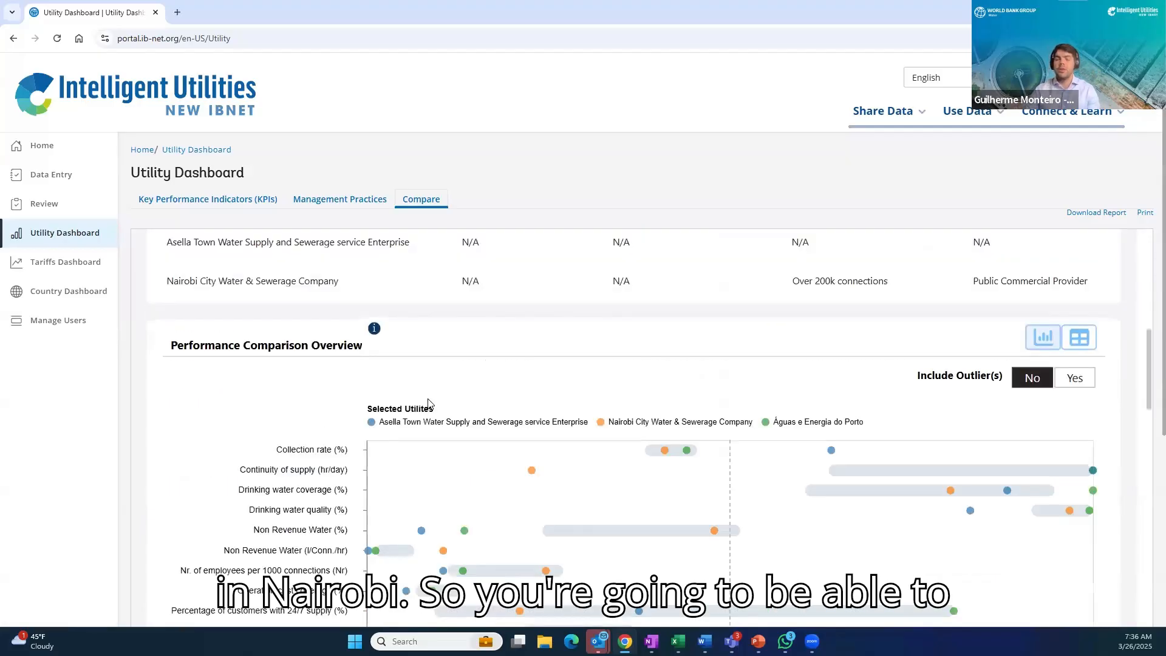
Inspect Águas e Energia do Porto's number of employees per 1000 connections in the comparison overview, and look through the collection rate charts further down.
scroll(428, 402, "down", 2)
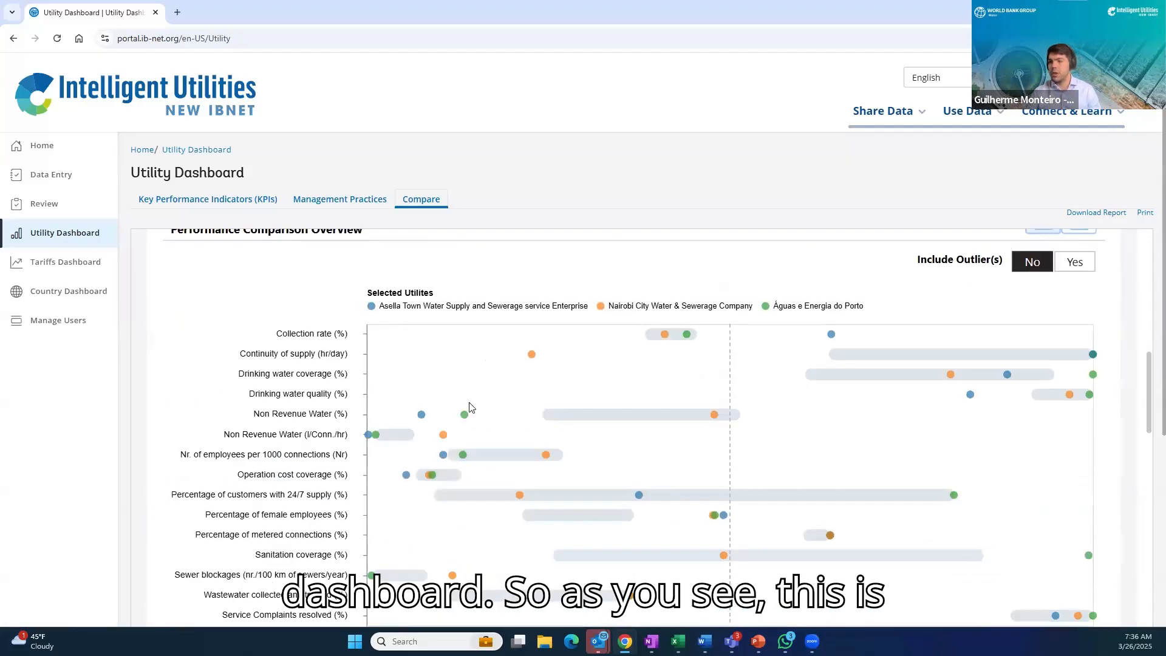
scroll(467, 412, "down", 2)
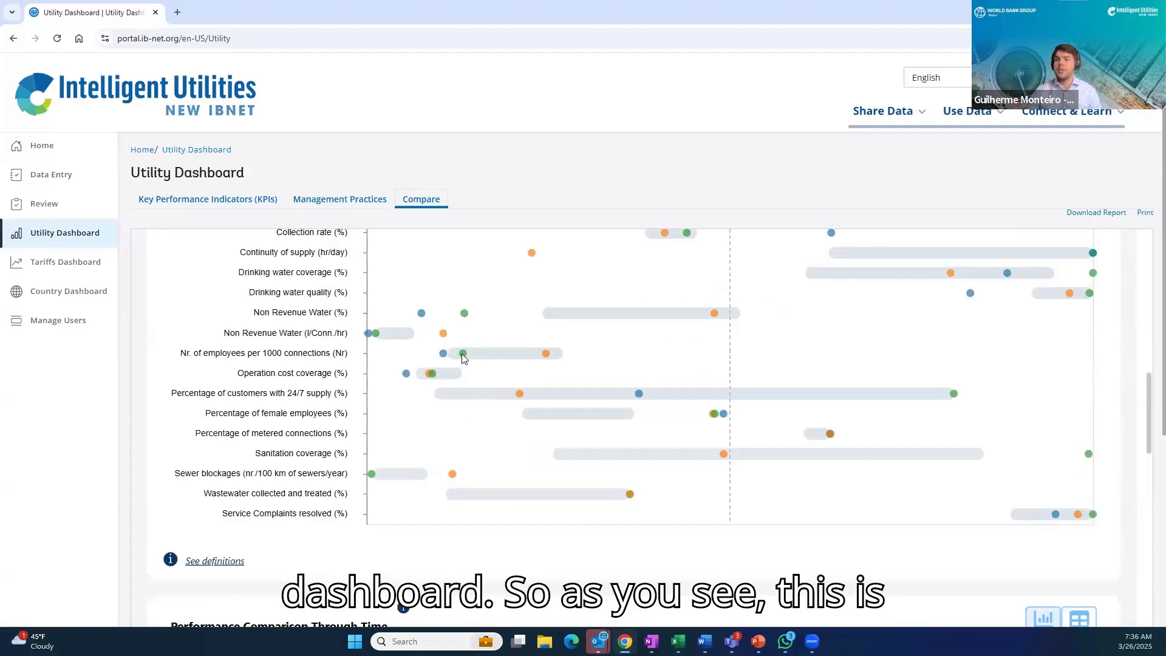
mouse_move(463, 358)
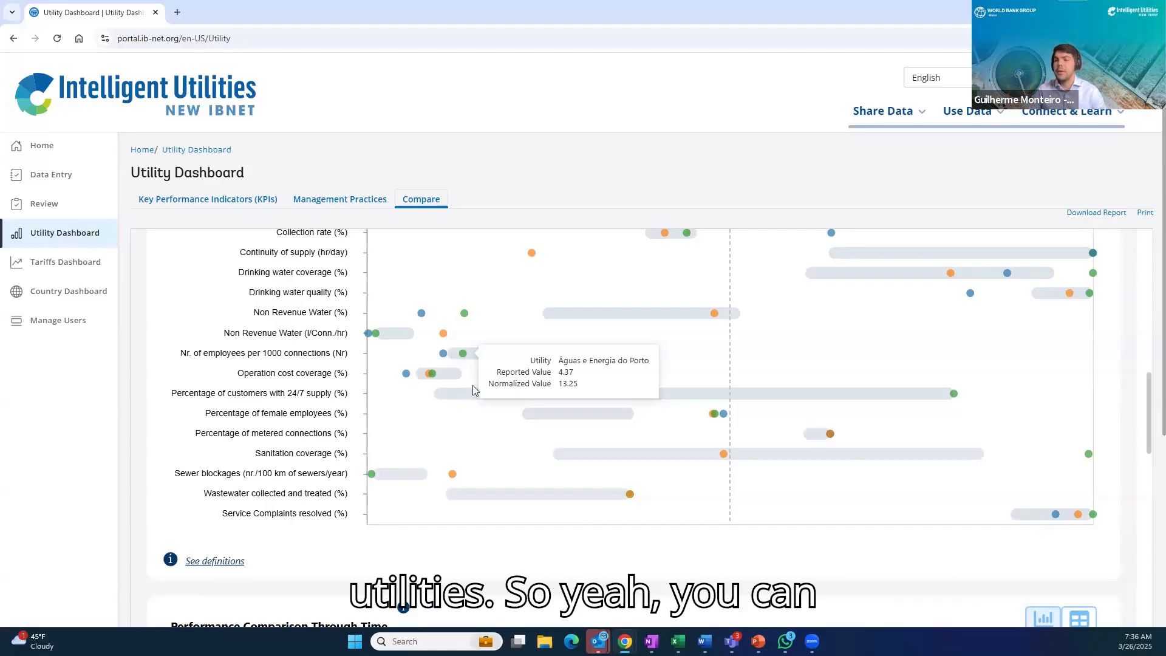
scroll(473, 385, "down", 3)
scroll(359, 493, "down", 3)
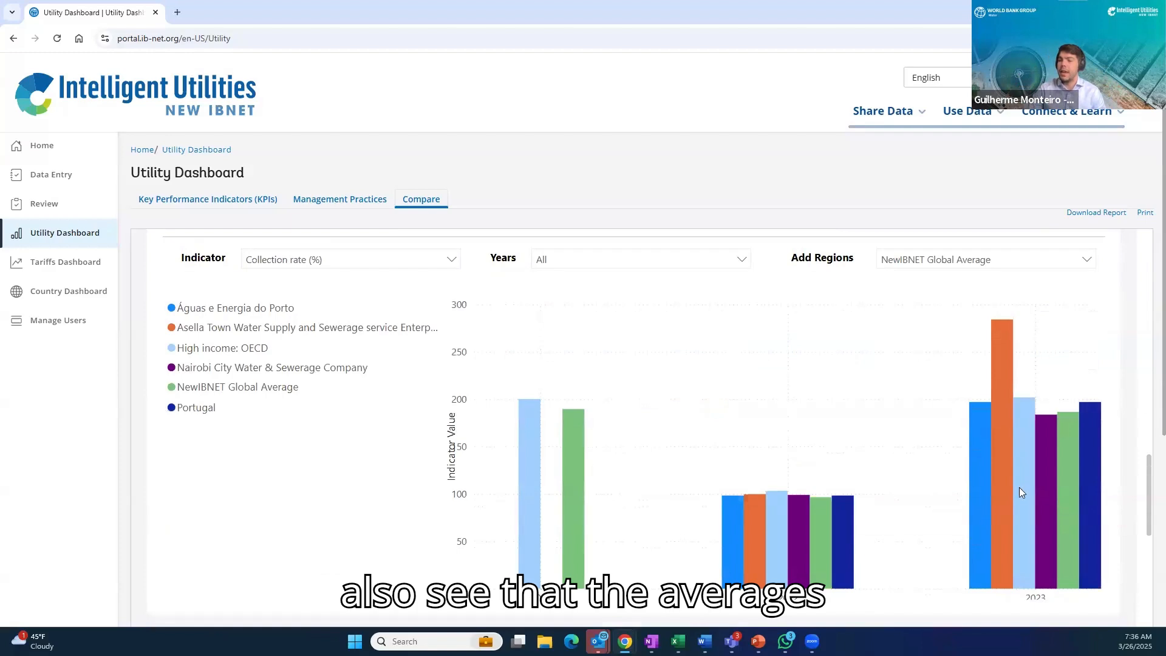
scroll(520, 502, "down", 4)
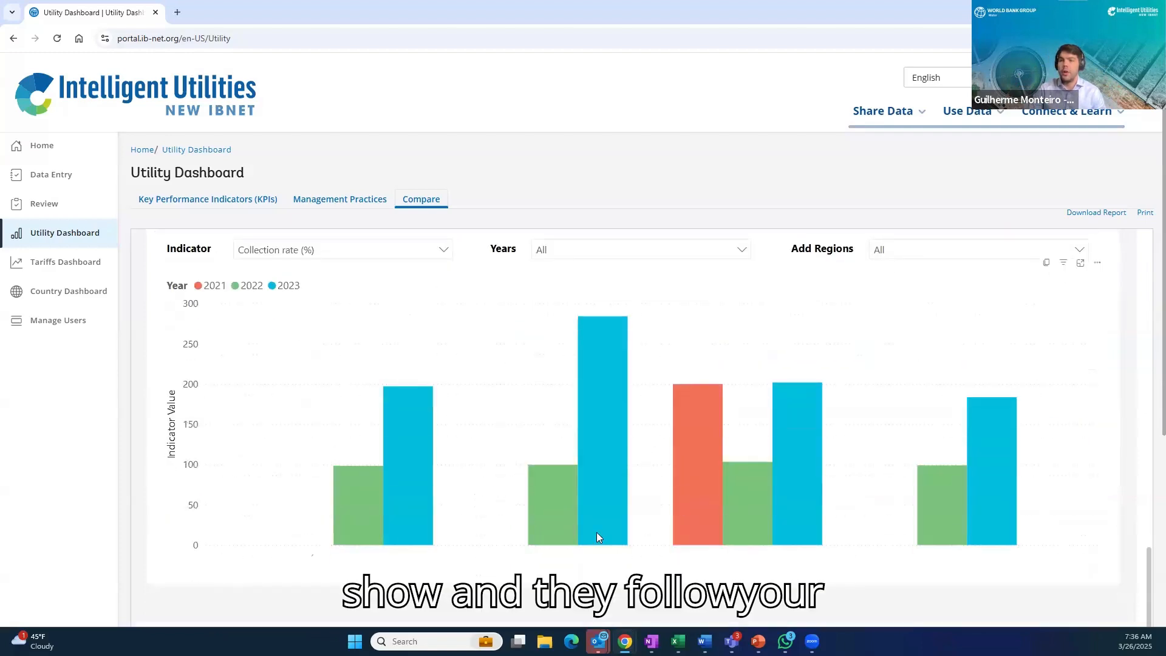
scroll(597, 537, "down", 1)
Switch the language of the utility comparison report to Portuguese.
scroll(594, 530, "up", 15)
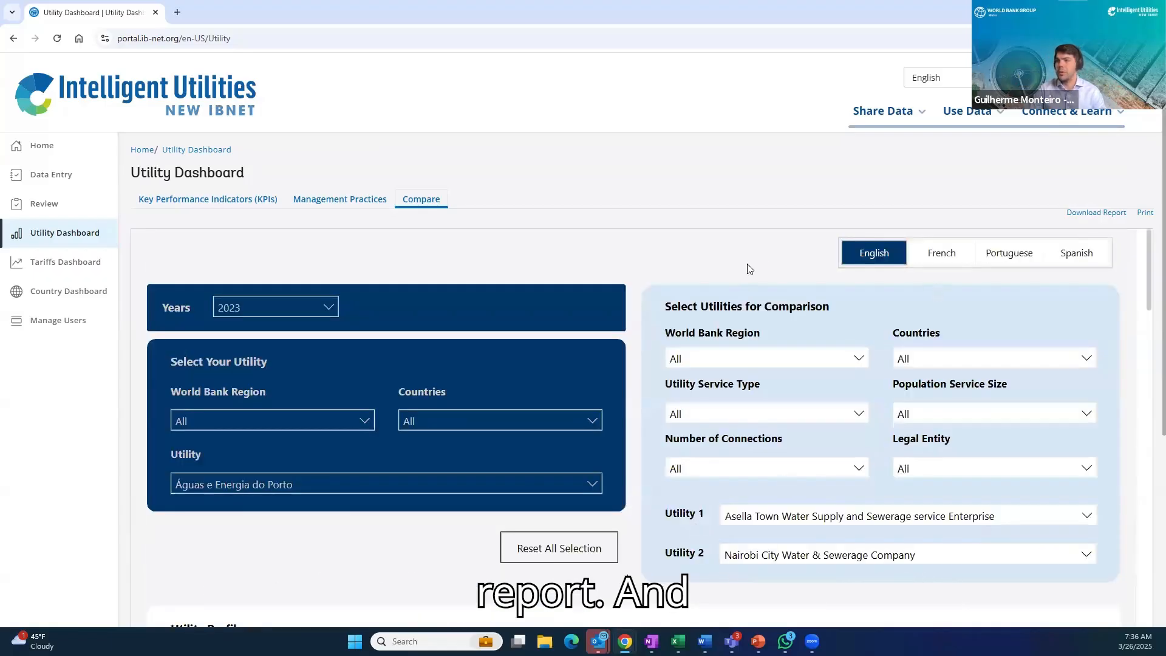
left_click(1000, 255)
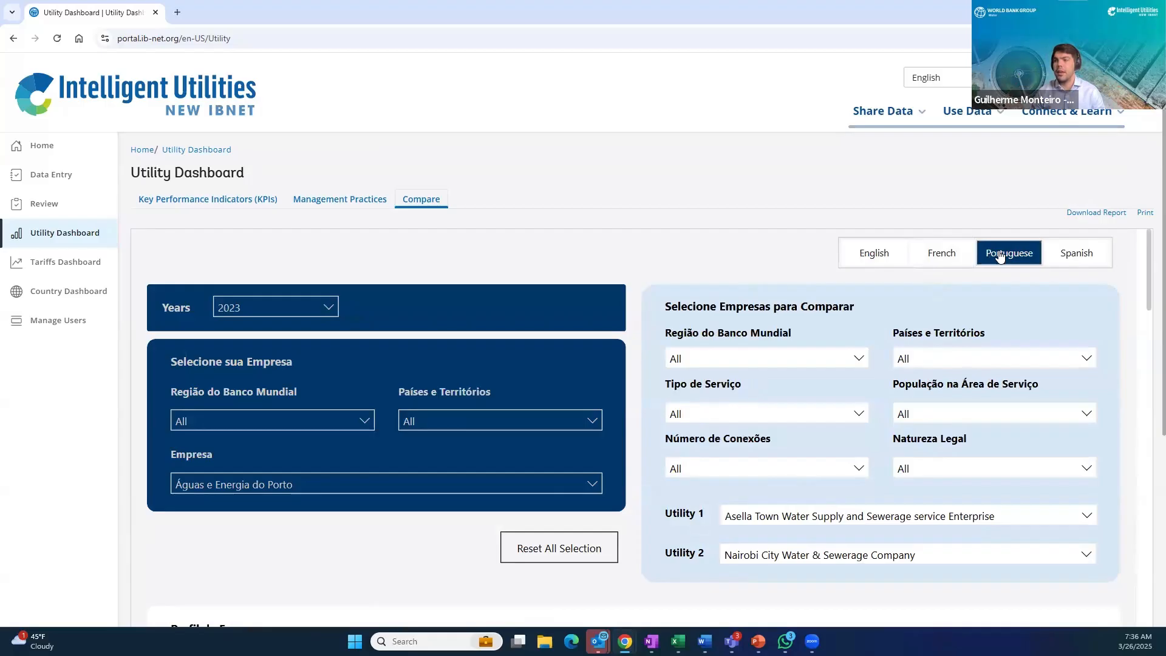